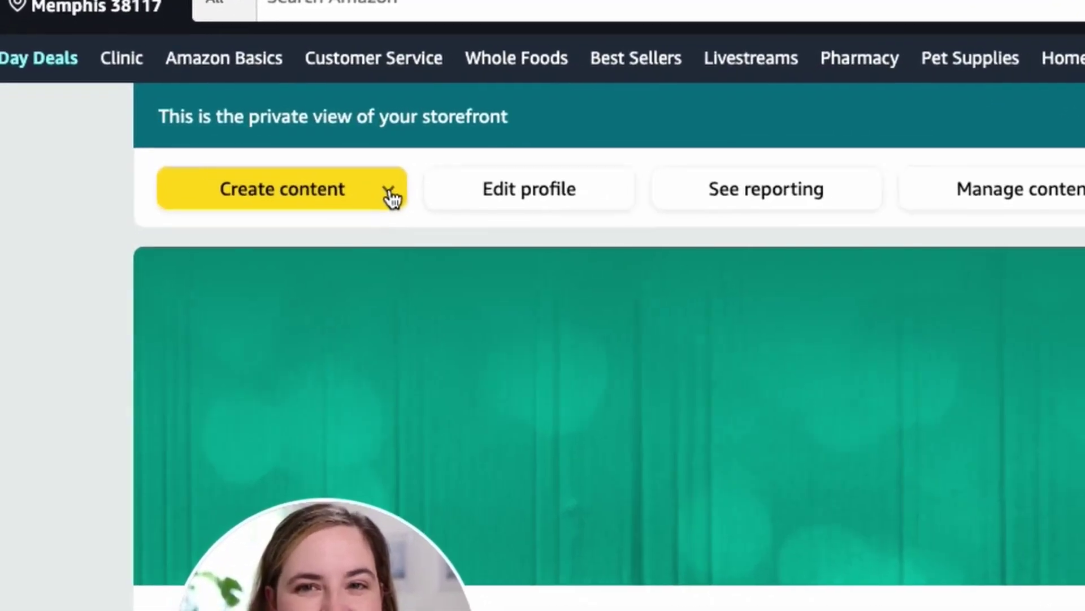
Open the Create content dropdown and choose Post to start a new post.
click(389, 193)
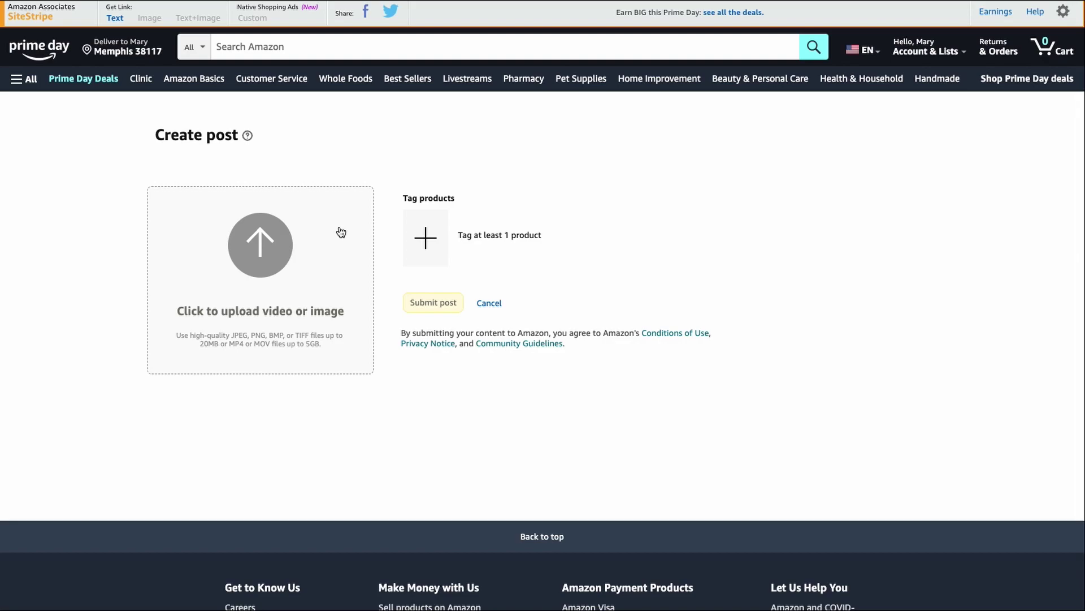
Upload the 0:52 YIDESTARS sand kit review .mp4 from the Amazon Review Video folder.
click(283, 247)
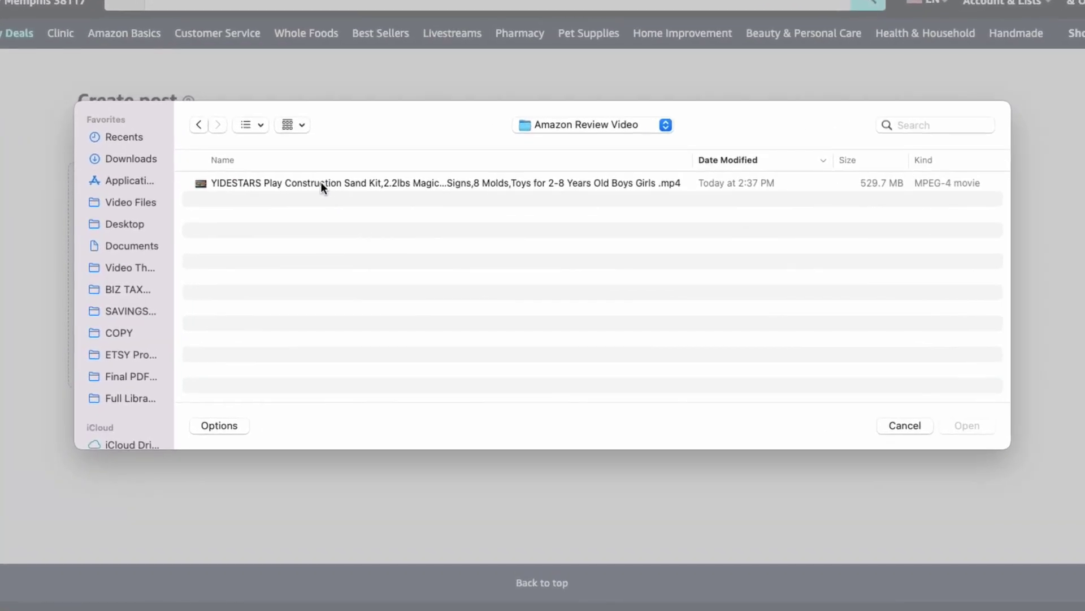
click(621, 183)
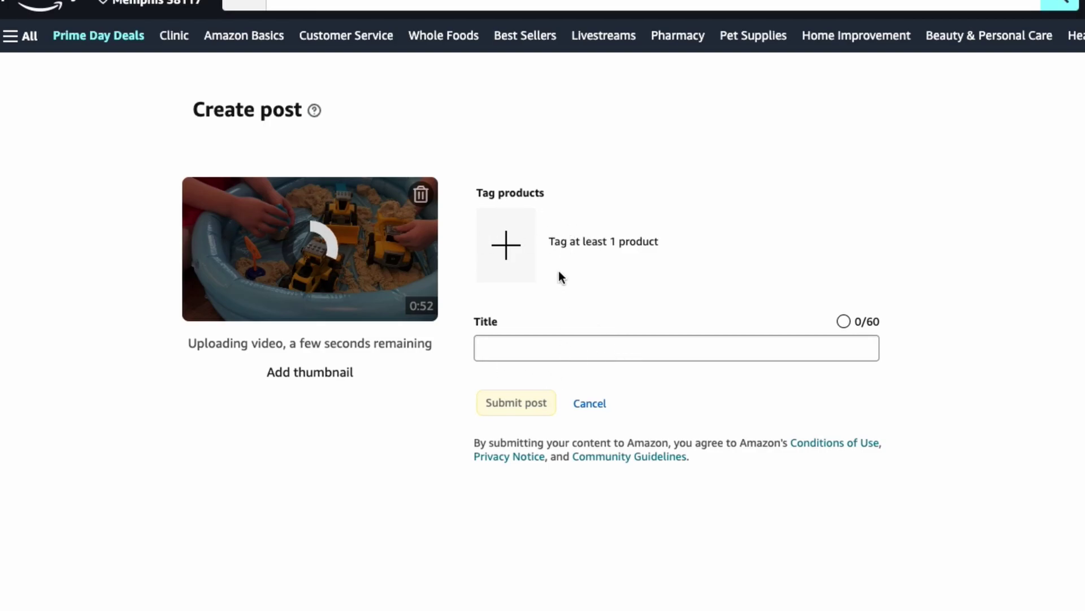
Search for the pasted YIDESTARS Play Construction Sand Kit name and tag the $23.99 product.
click(511, 243)
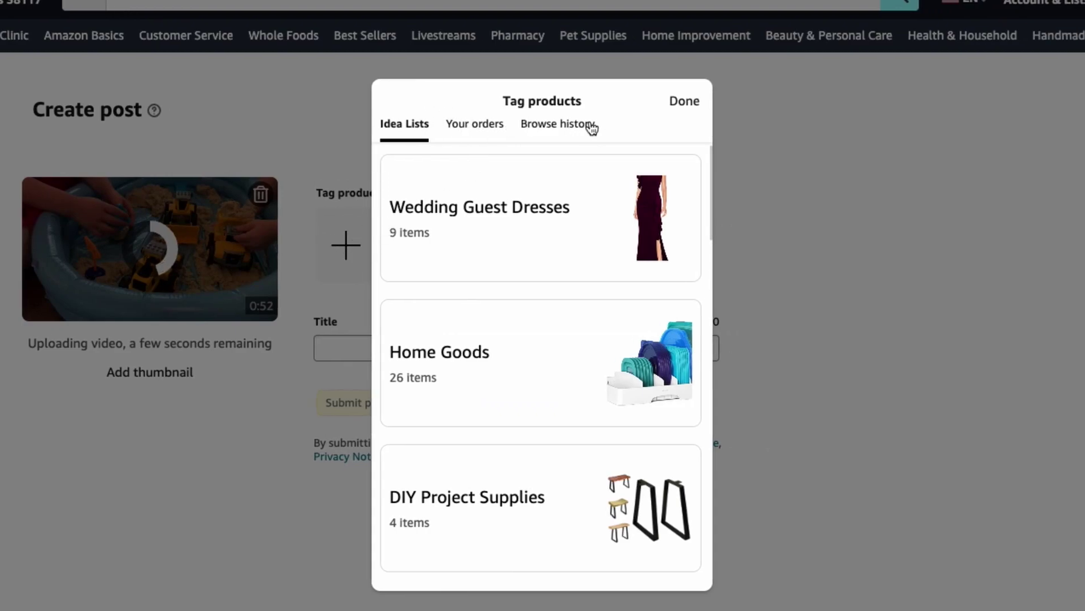
click(570, 131)
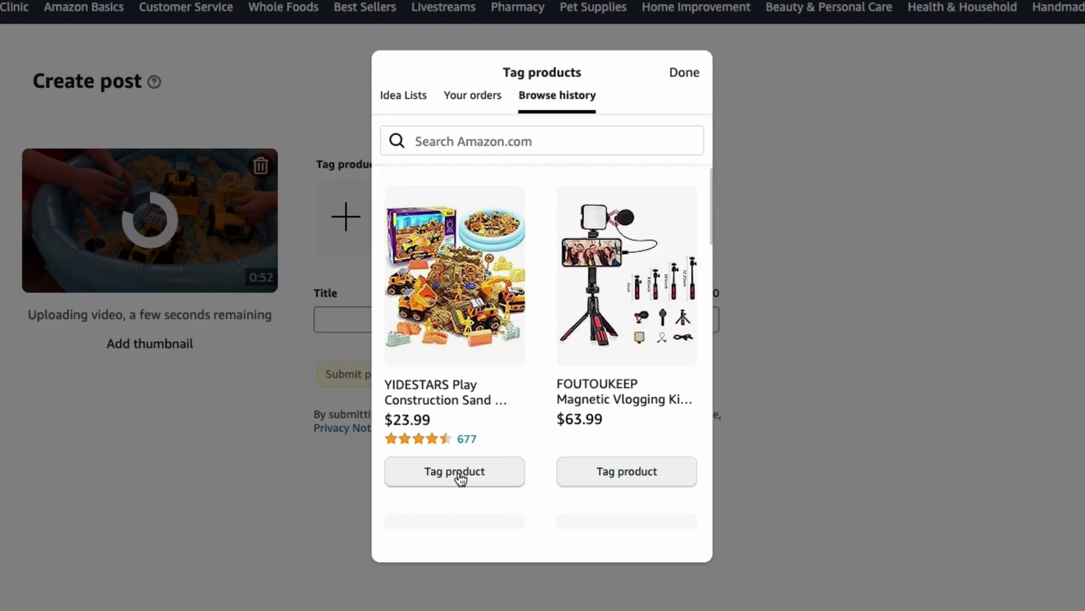
click(476, 95)
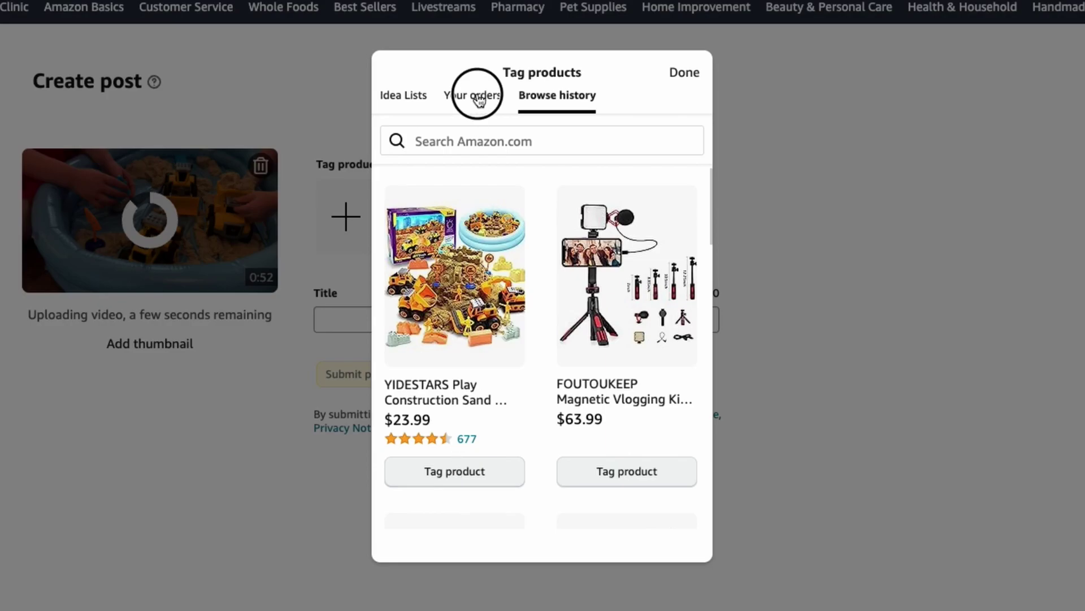
click(408, 93)
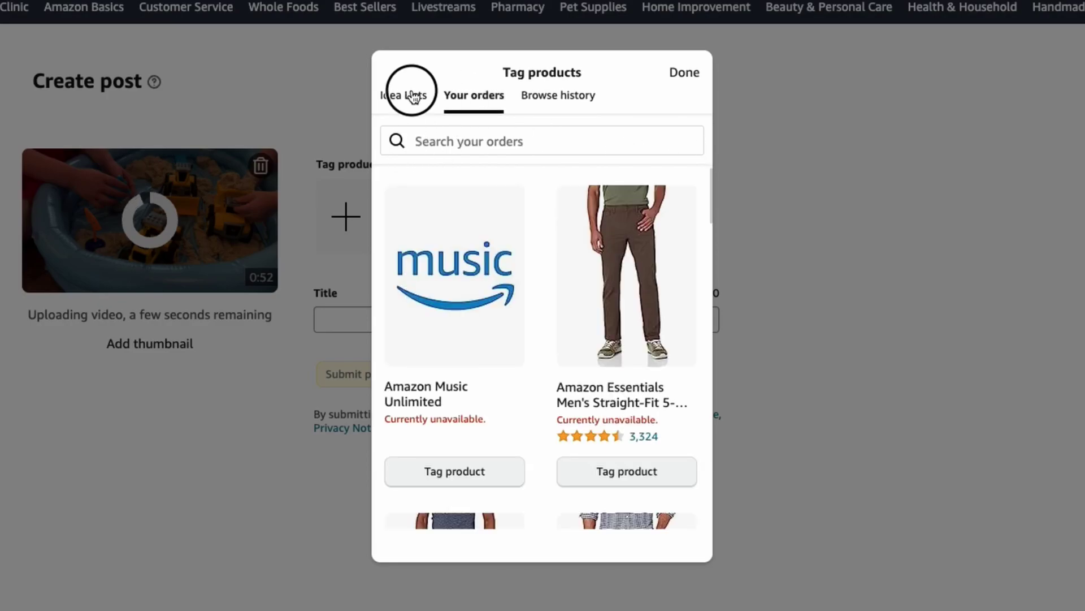
click(552, 95)
click(487, 145)
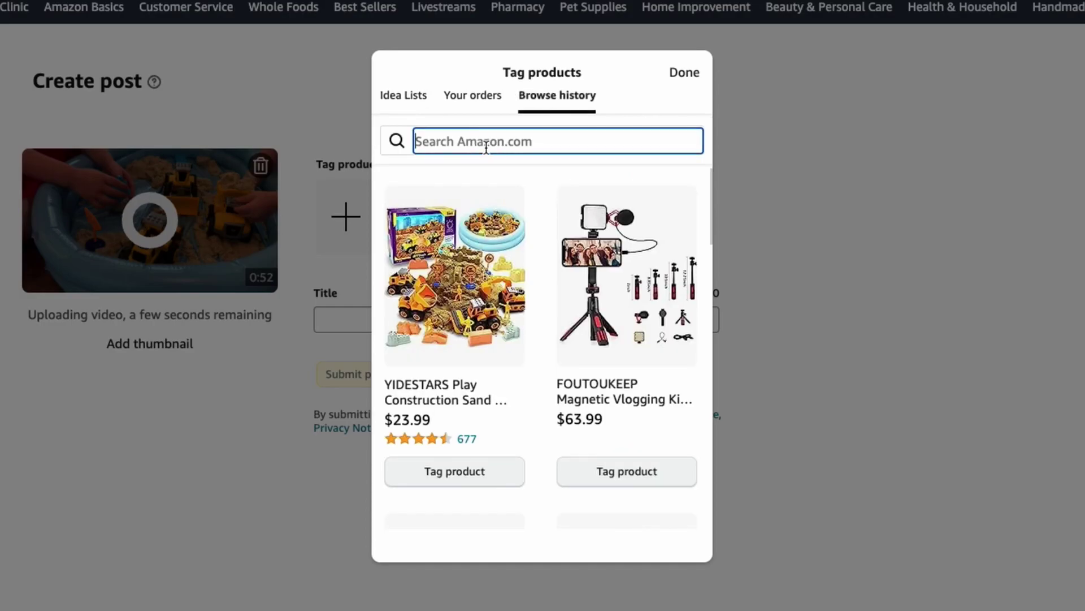
key(ctrl+v)
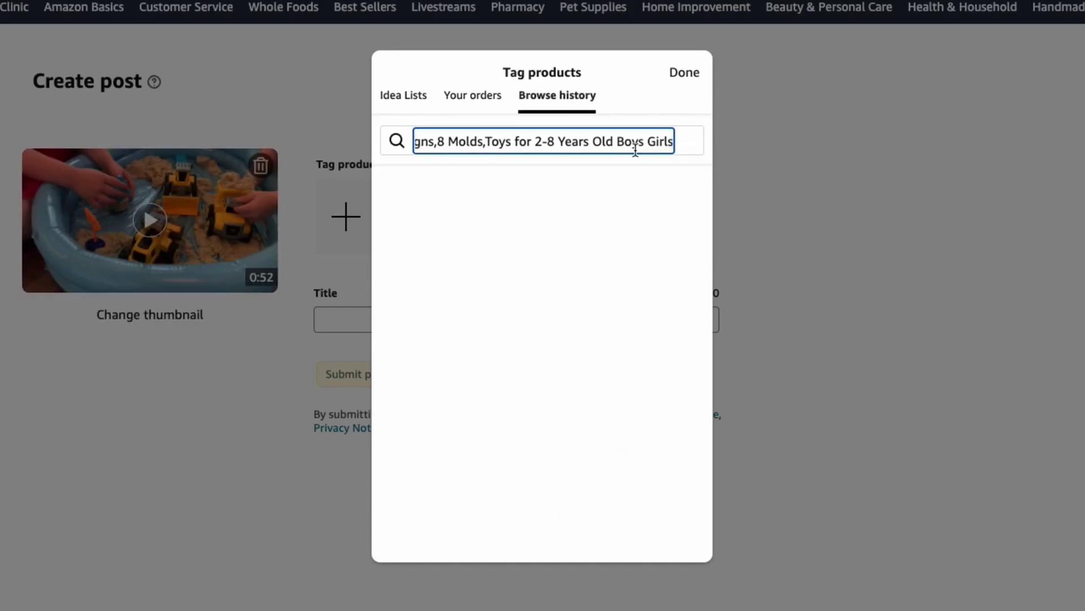
key(Return)
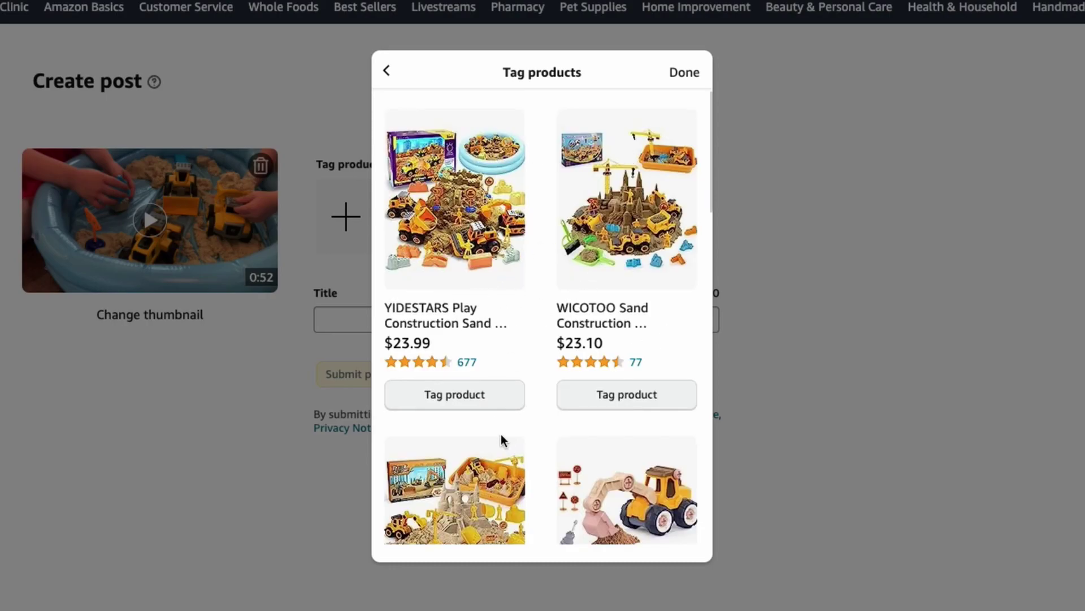
click(477, 396)
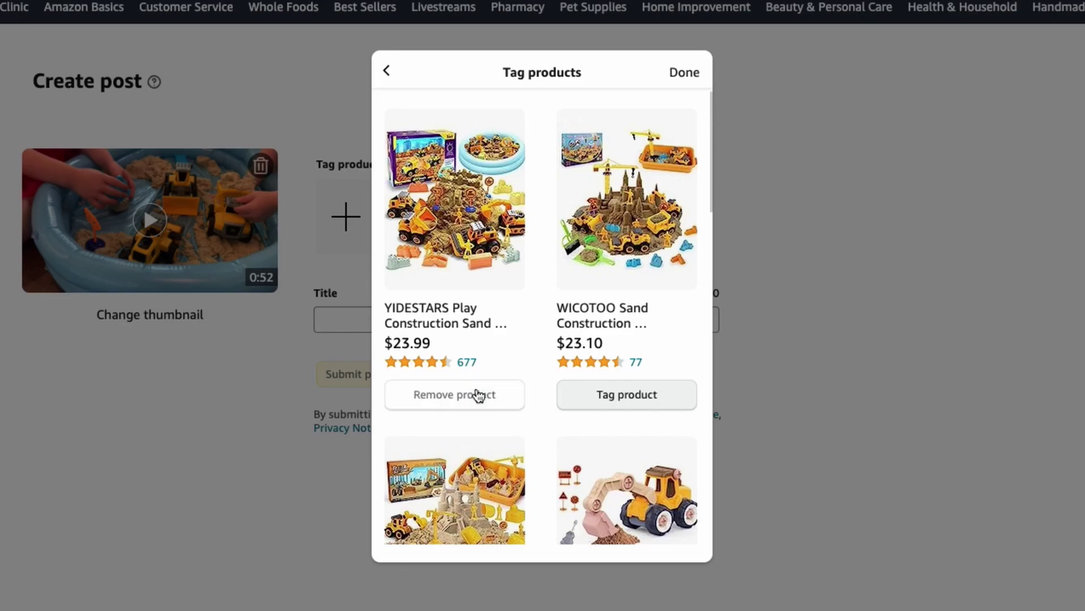
click(684, 74)
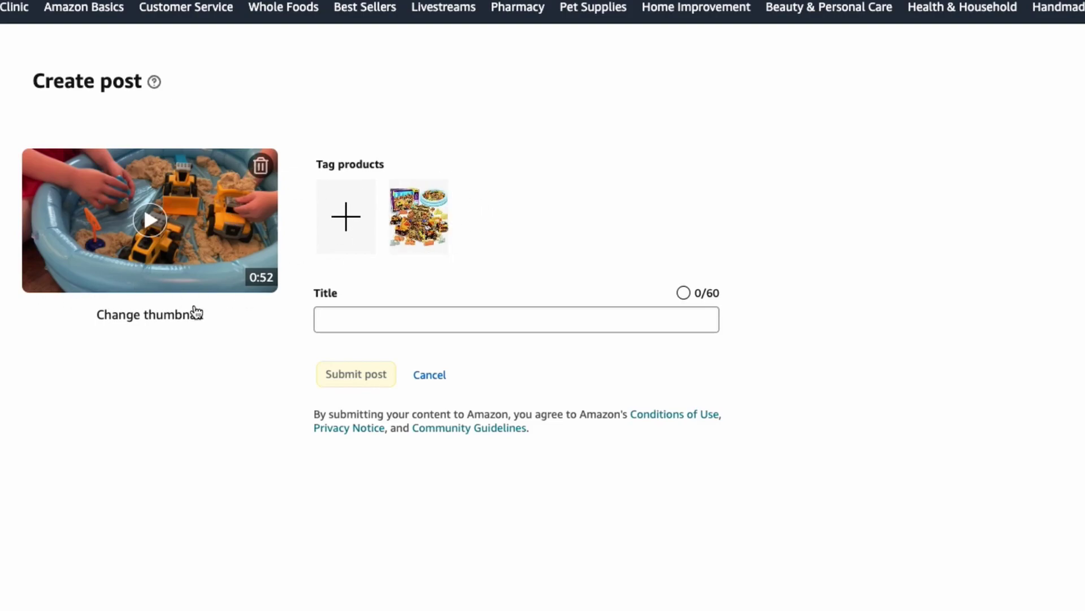
Paste the product name as the title and trim everything after 'Magic Sand' (54 characters).
click(341, 313)
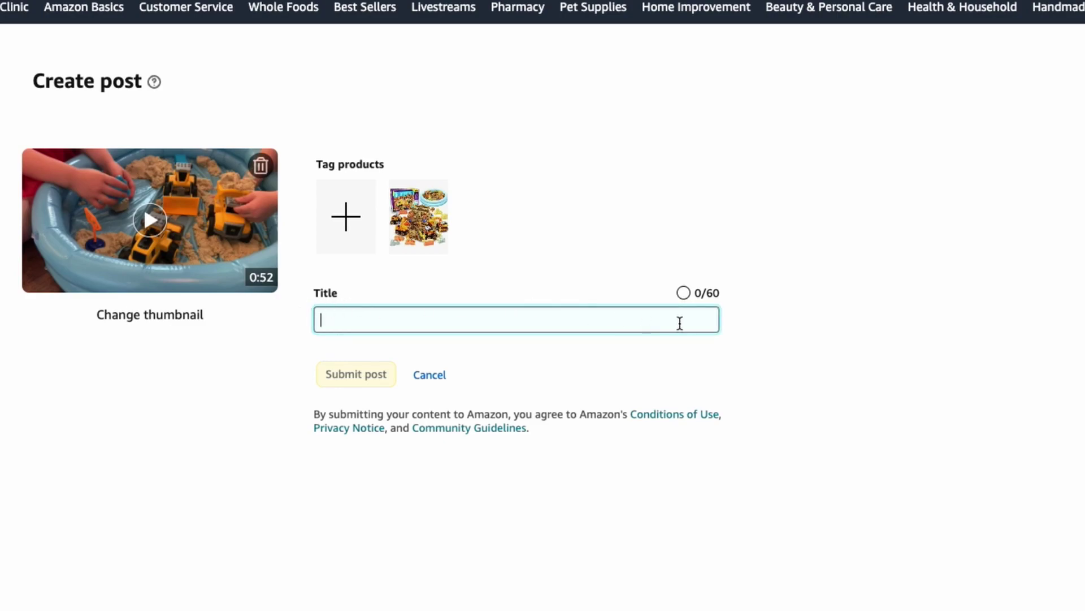
key(ctrl+v)
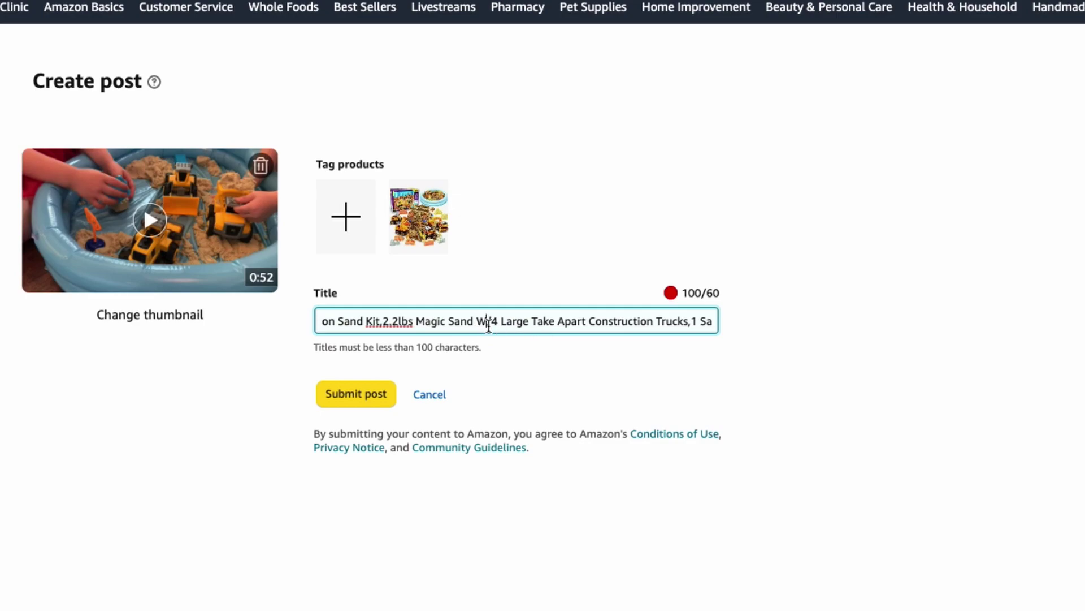
key(Home)
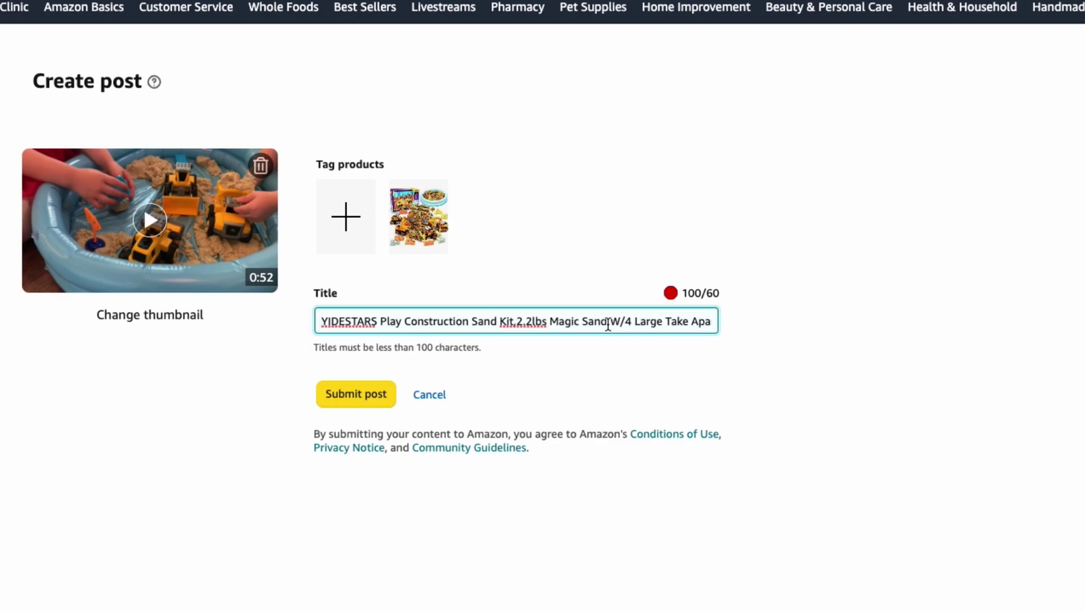
key(shift+End)
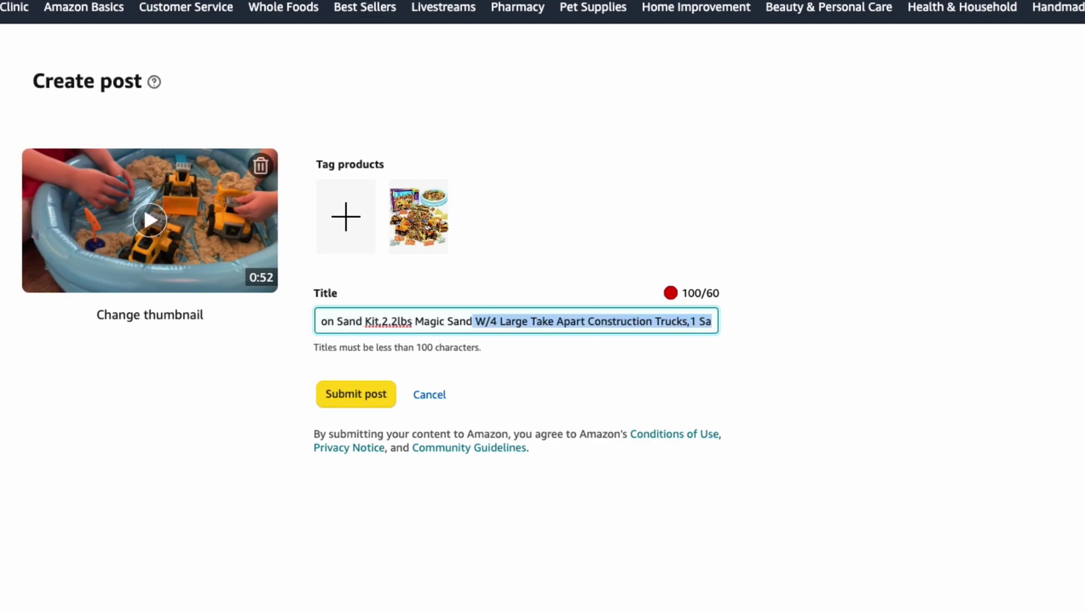
key(BackSpace)
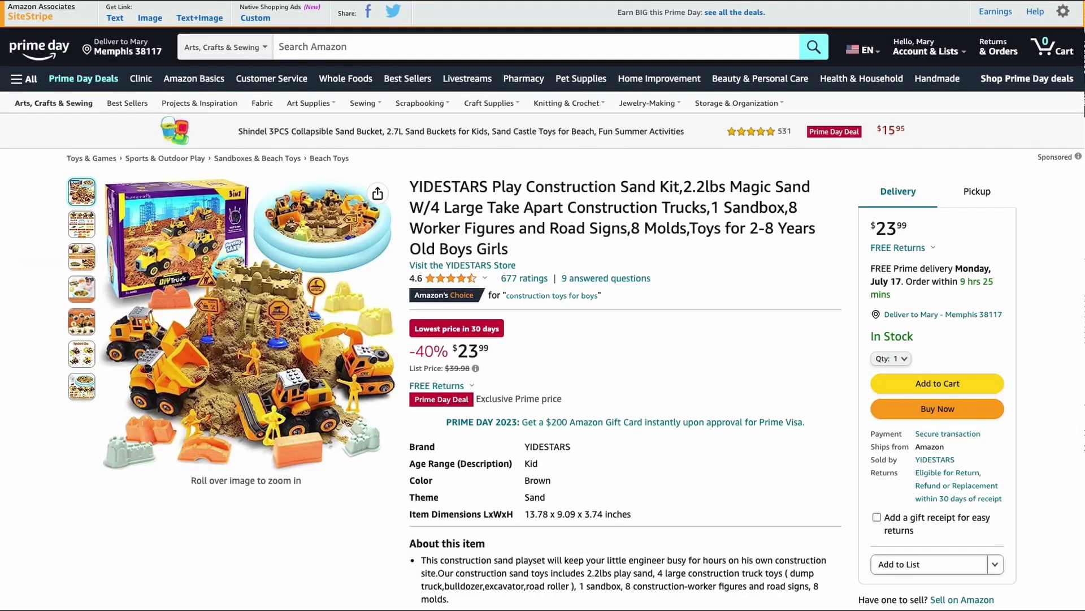
Scroll the product page down to the Customer questions & answers section.
scroll(620, 271, down, 8)
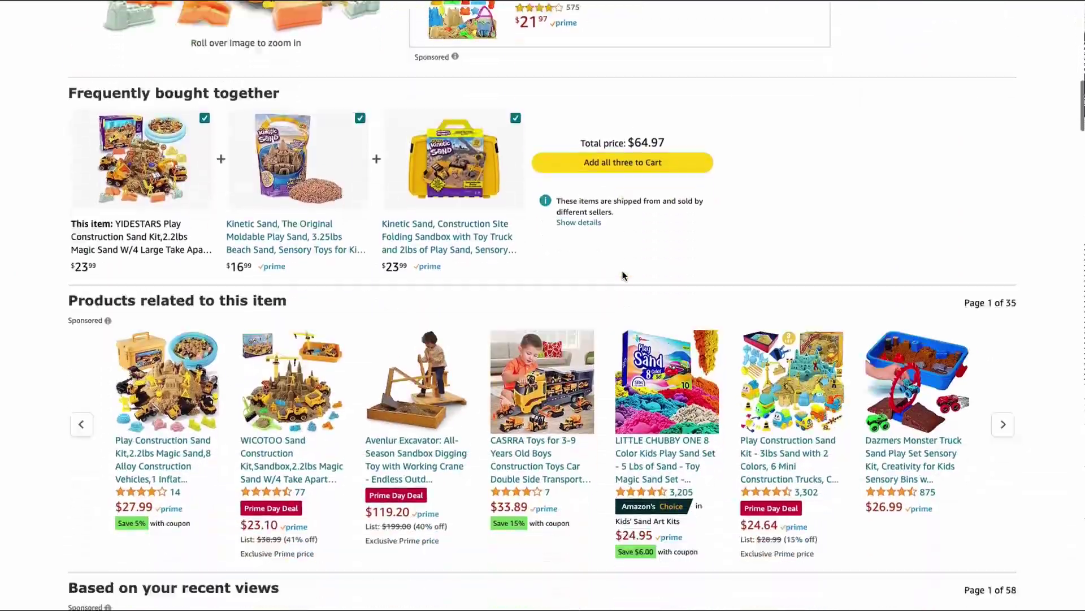
scroll(623, 275, down, 20)
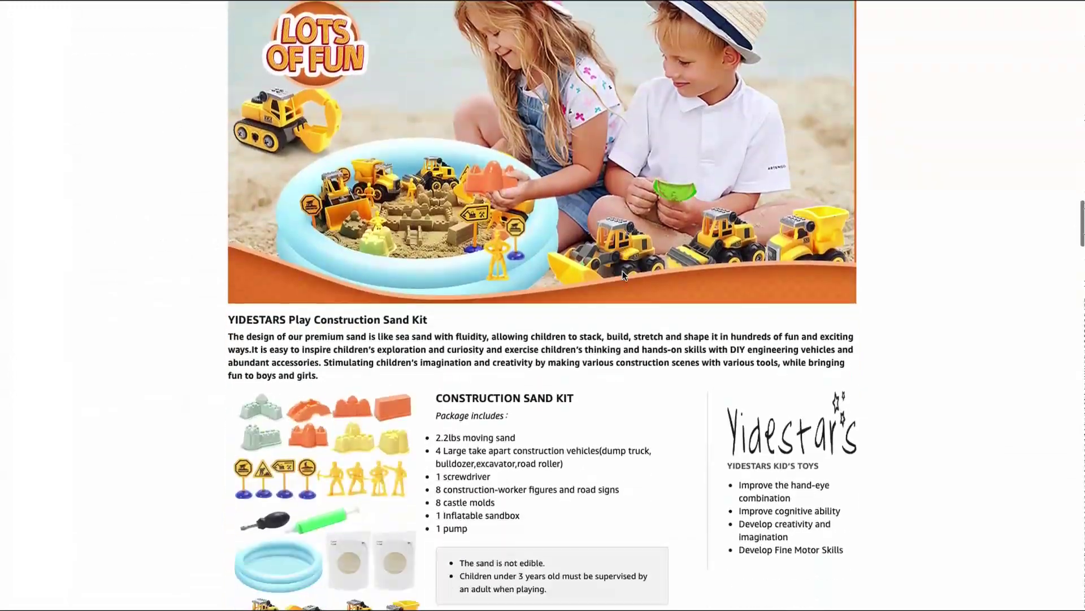
scroll(622, 276, down, 20)
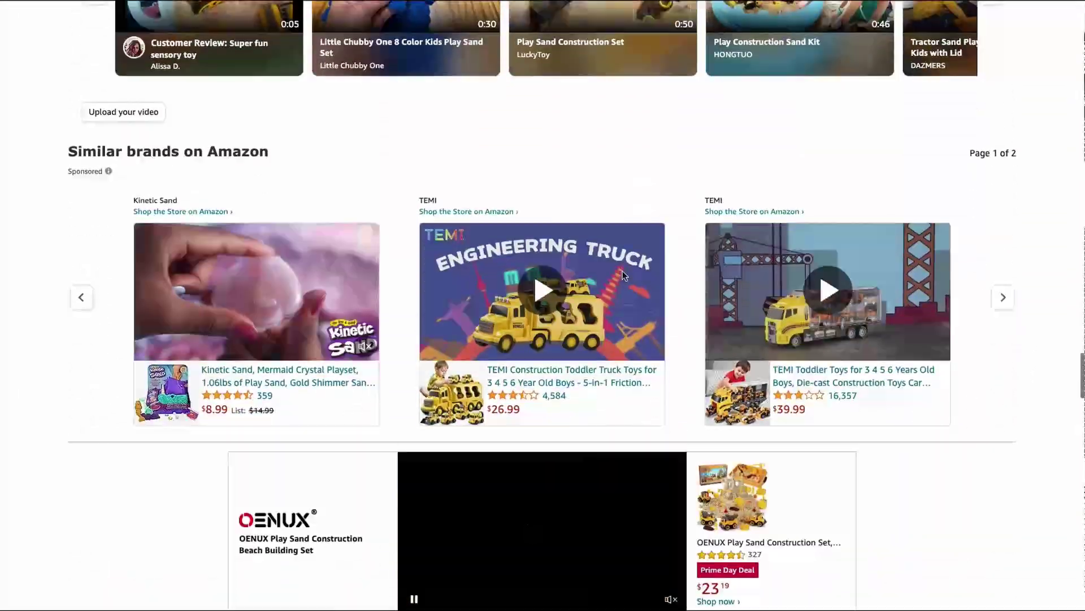
scroll(622, 276, up, 8)
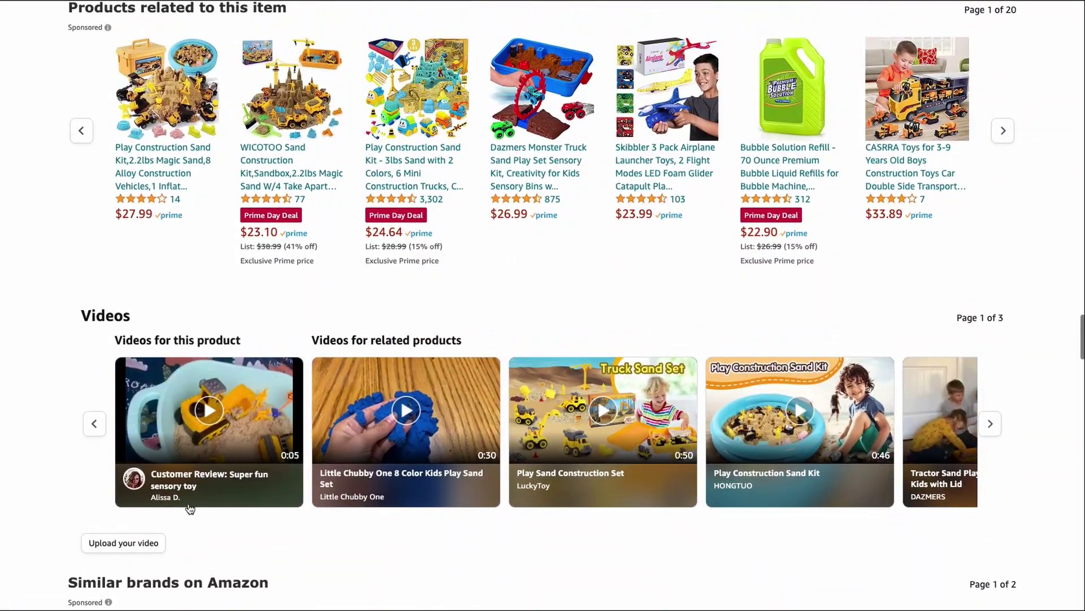
scroll(303, 439, up, 8)
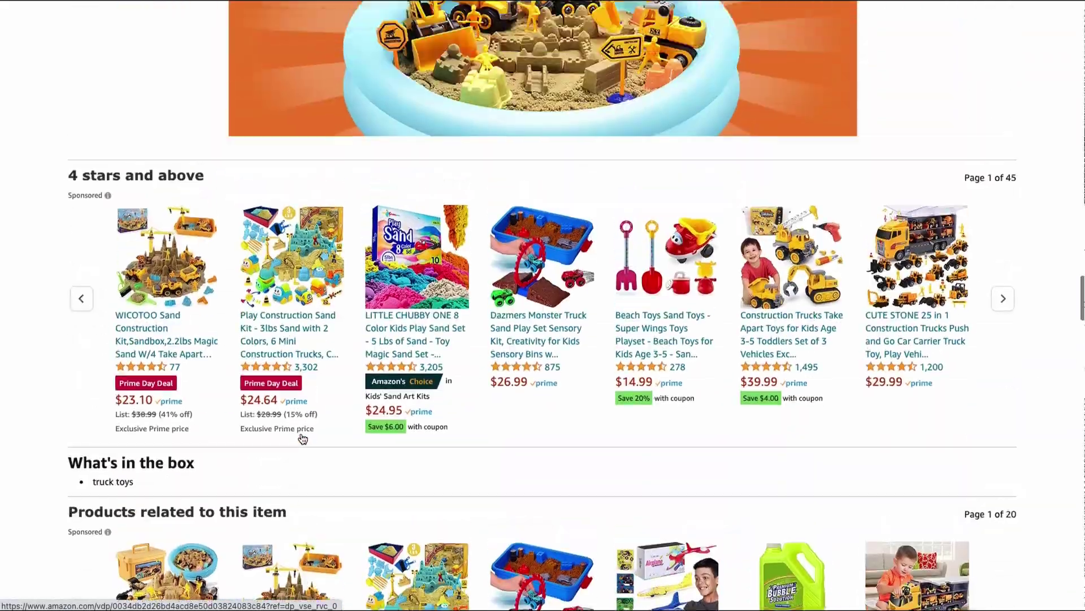
scroll(303, 439, up, 5)
scroll(303, 438, down, 20)
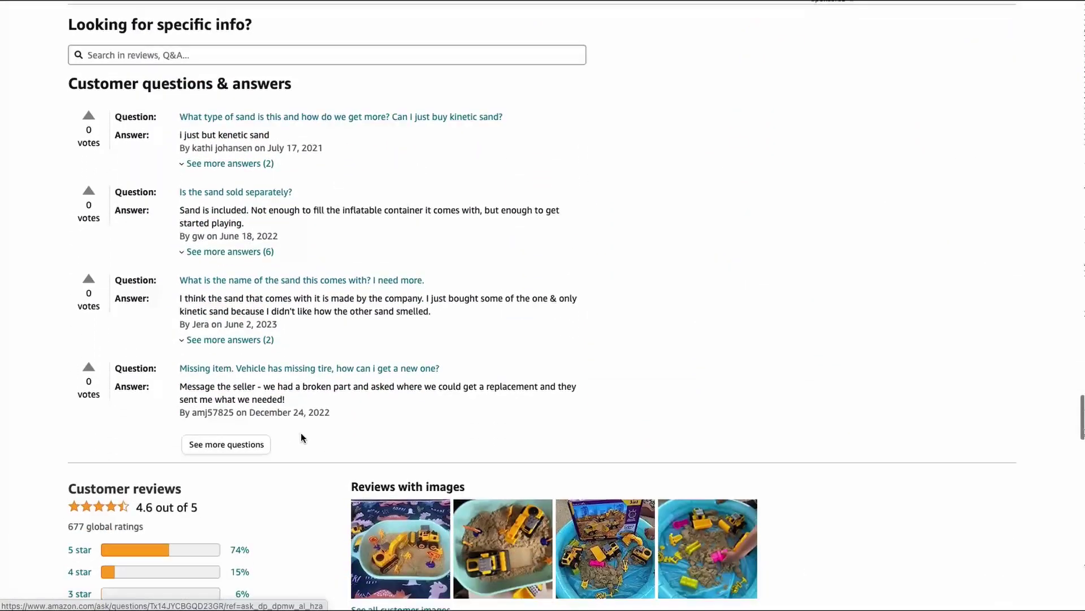
scroll(303, 437, down, 1)
scroll(310, 148, up, 1)
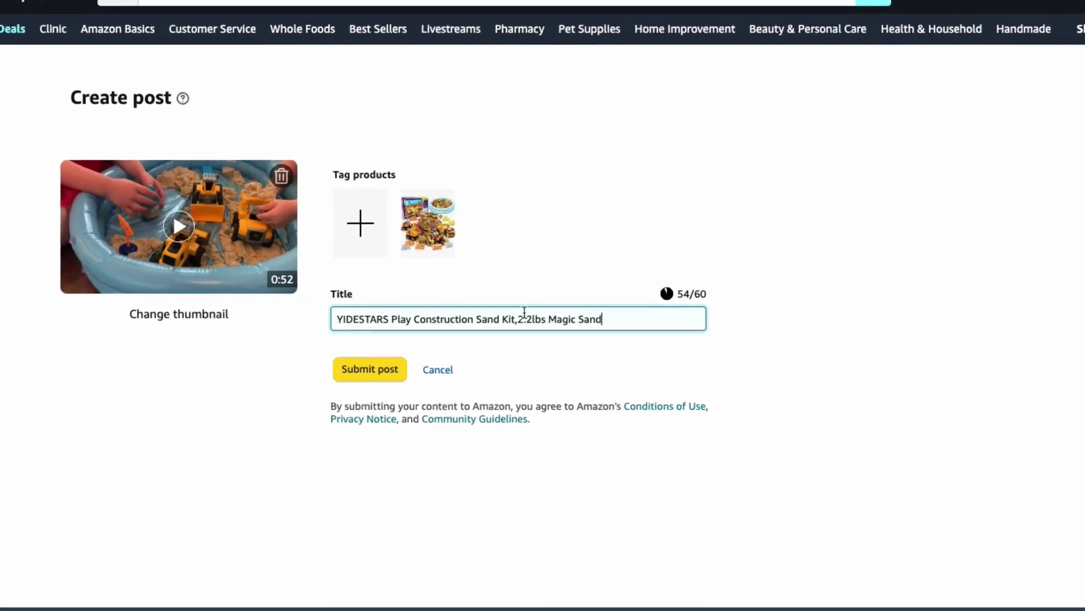
Remove the YIDESTARS brand from the title and add 'REVIEW -' after Kit.
drag(393, 317, 337, 316)
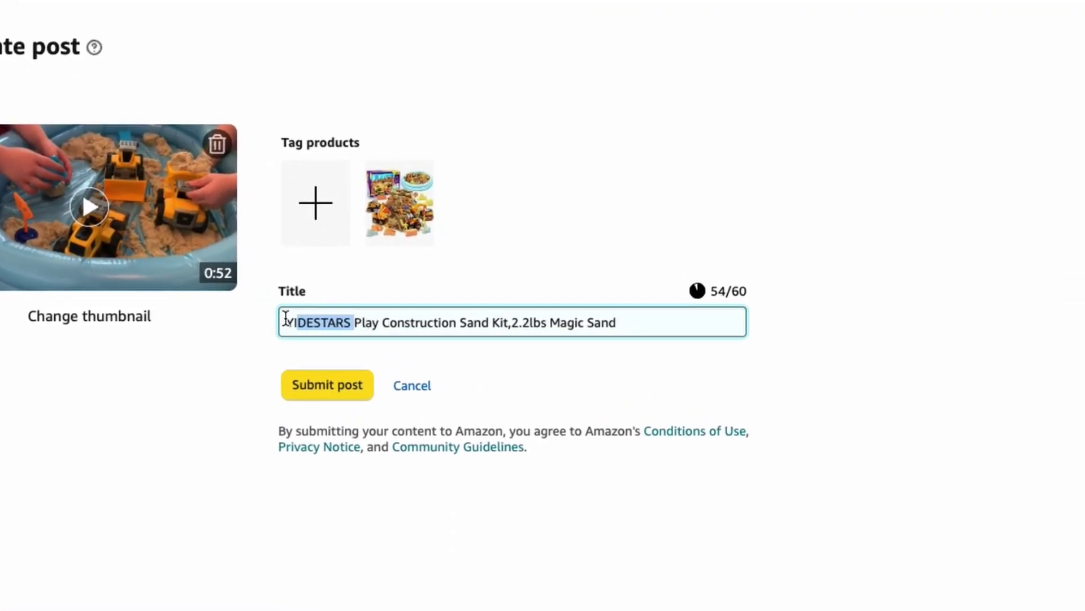
key(BackSpace)
key(BackSpace)
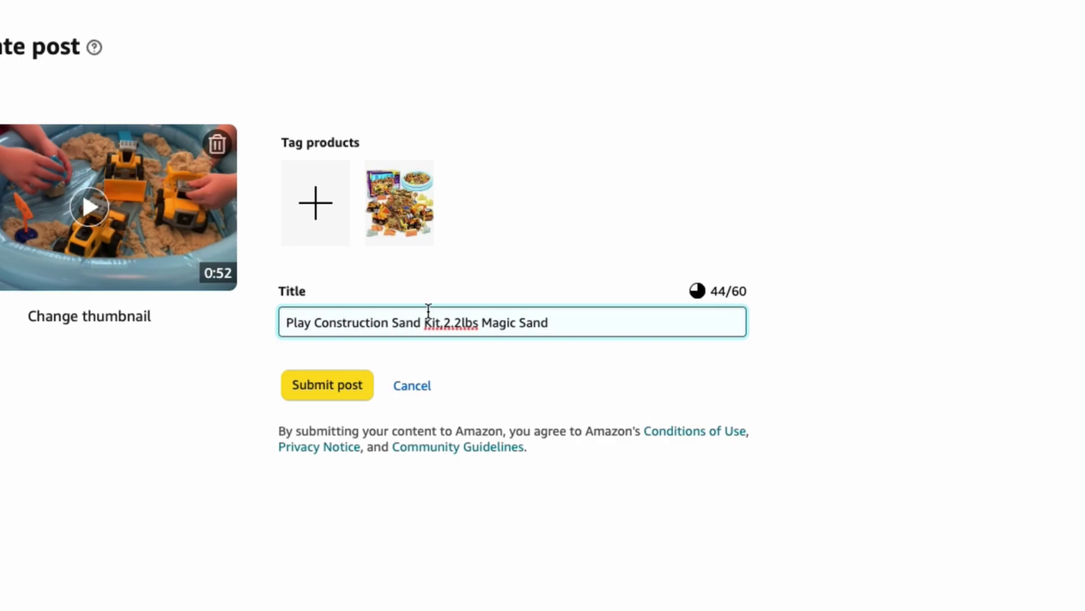
click(446, 320)
key(BackSpace)
key(BackSpace)
text(REVI)
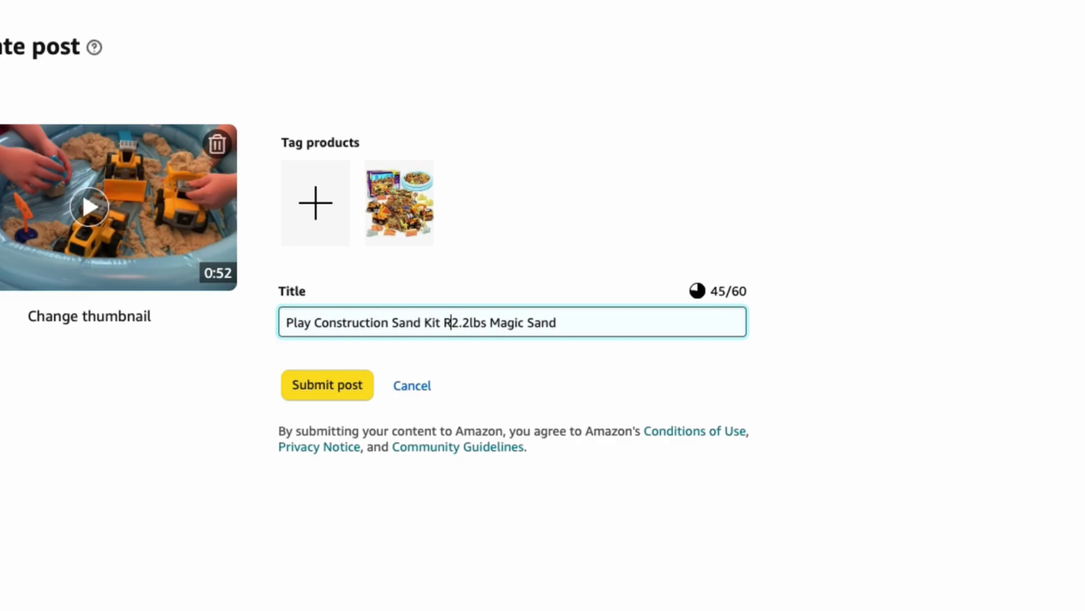
text(C)
key(BackSpace)
text(EW)
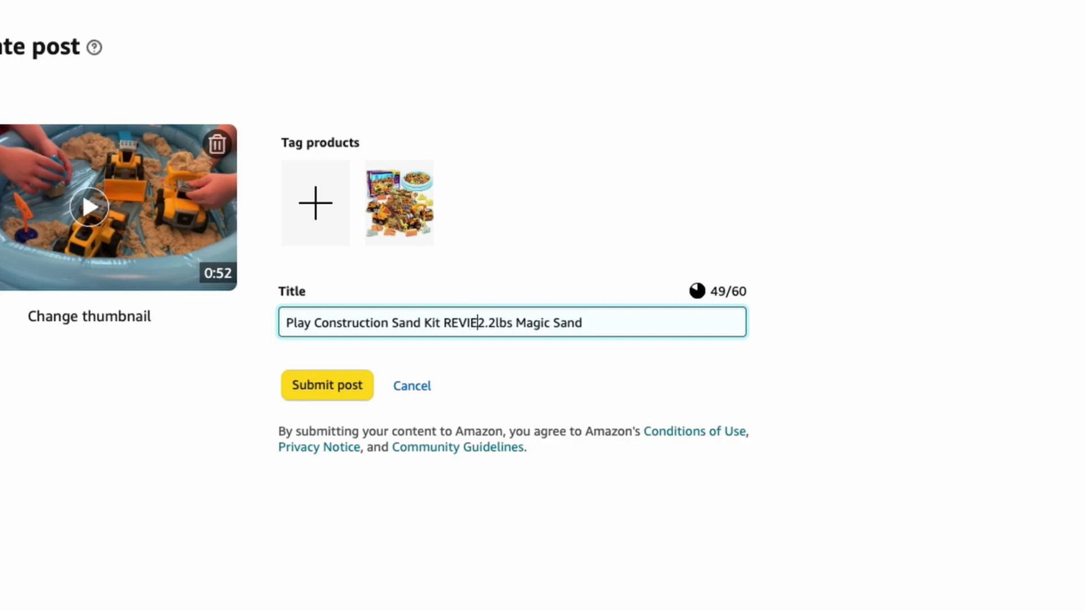
key(BackSpace)
text(:)
key(BackSpace)
key(BackSpace)
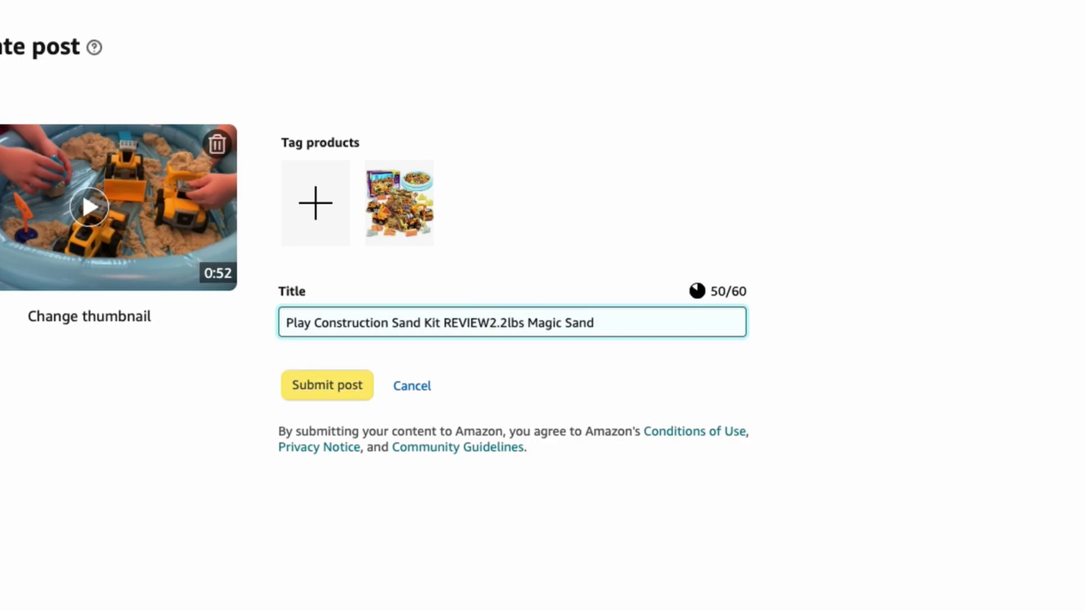
text(- COMES)
key(BackSpace)
key(BackSpace)
key(BackSpace)
key(BackSpace)
key(BackSpace)
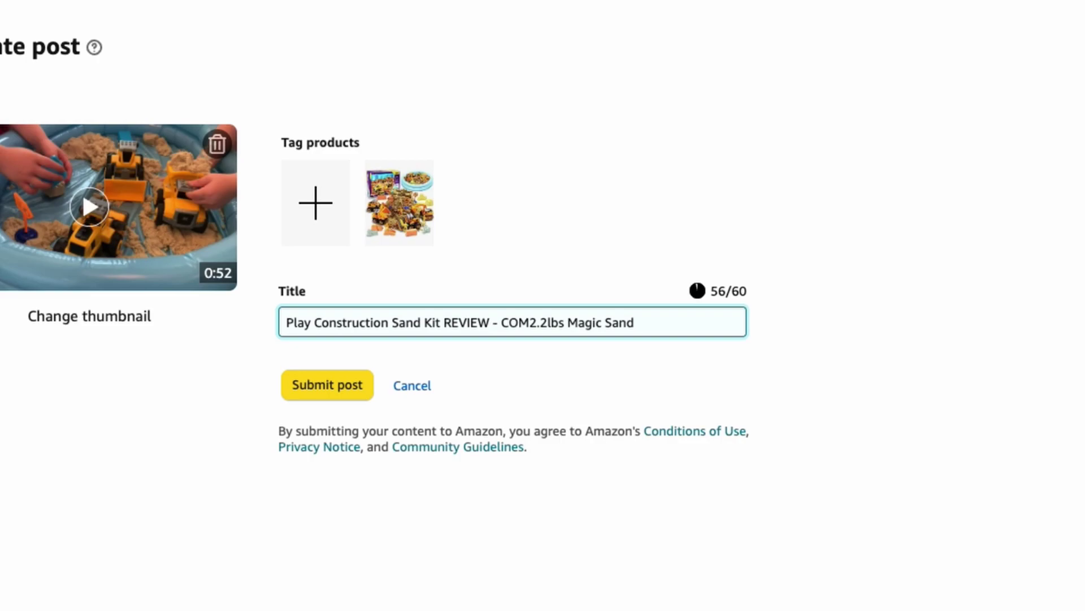
Finish the title with 'Comes With Sand & Toys', dropping 2.2lbs and Magic (58/60 characters).
text(omes W)
key(Delete)
key(Delete)
key(Delete)
key(Delete)
key(Delete)
key(Delete)
text(ith)
key(End)
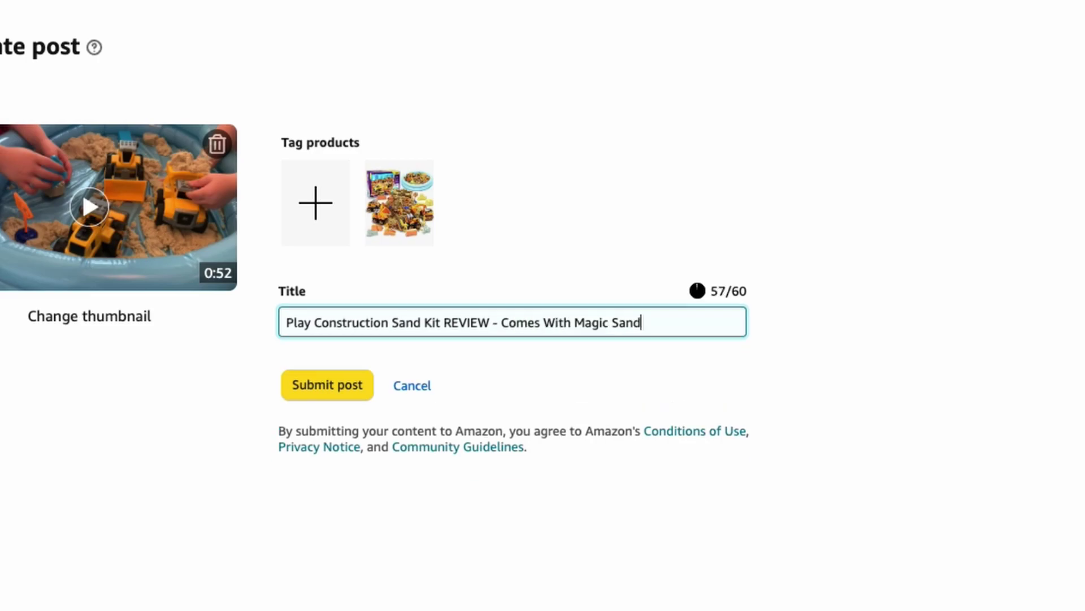
text(& toys)
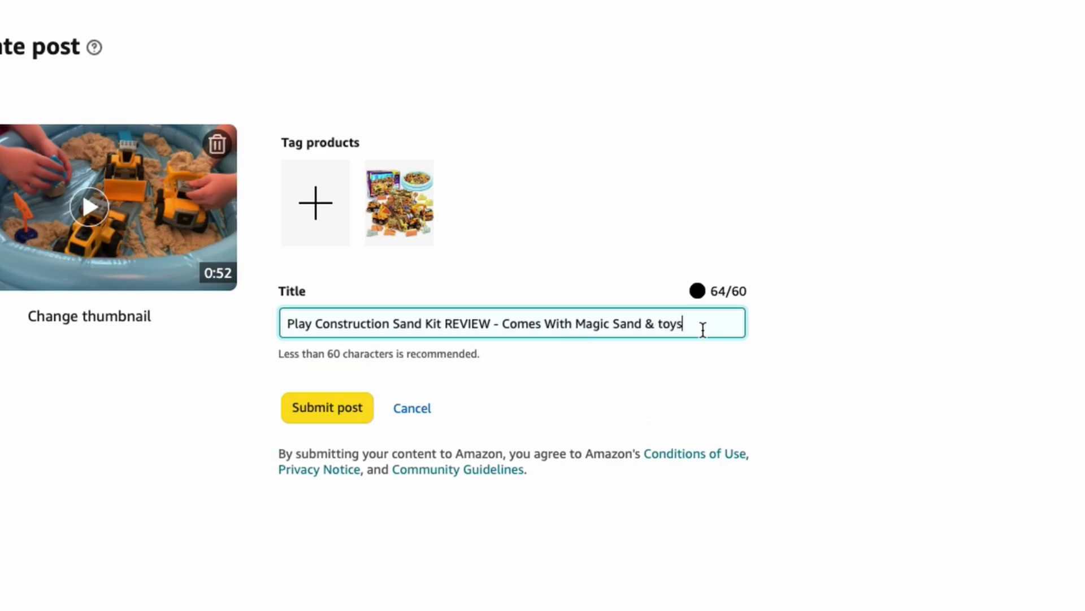
click(663, 323)
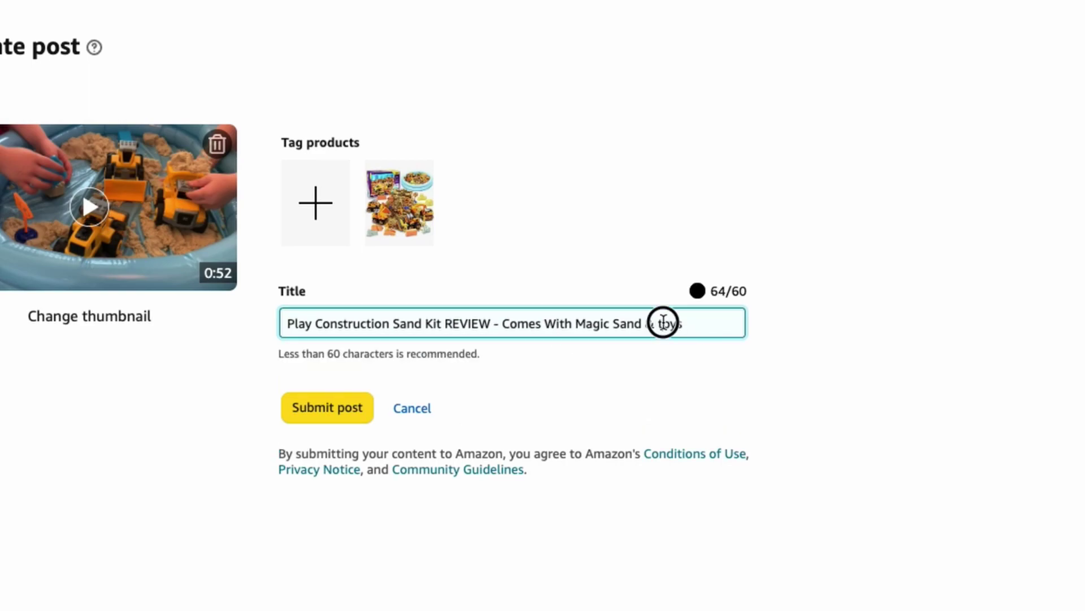
key(BackSpace)
text(T)
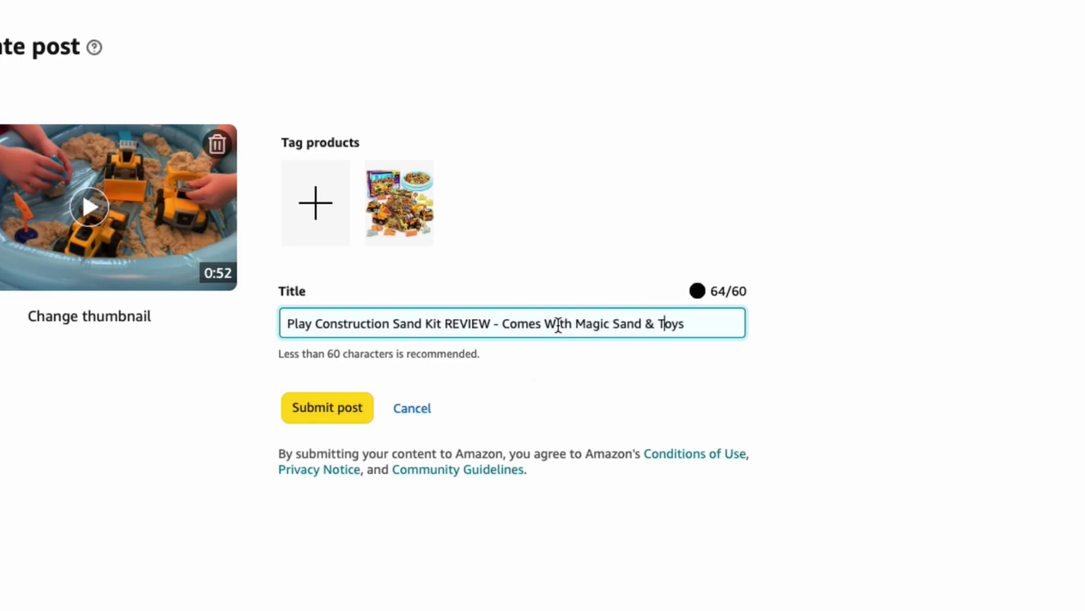
double_click(593, 323)
key(BackSpace)
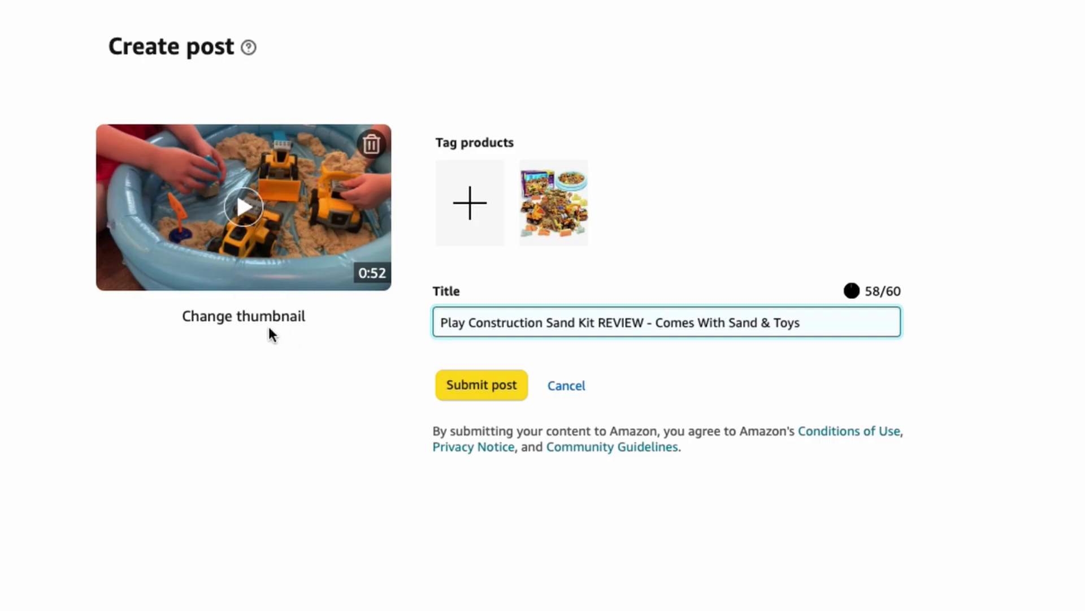
Set the video thumbnail to Screen Shot 2023-07-11 at 2.43.48 PM from Recents.
click(245, 324)
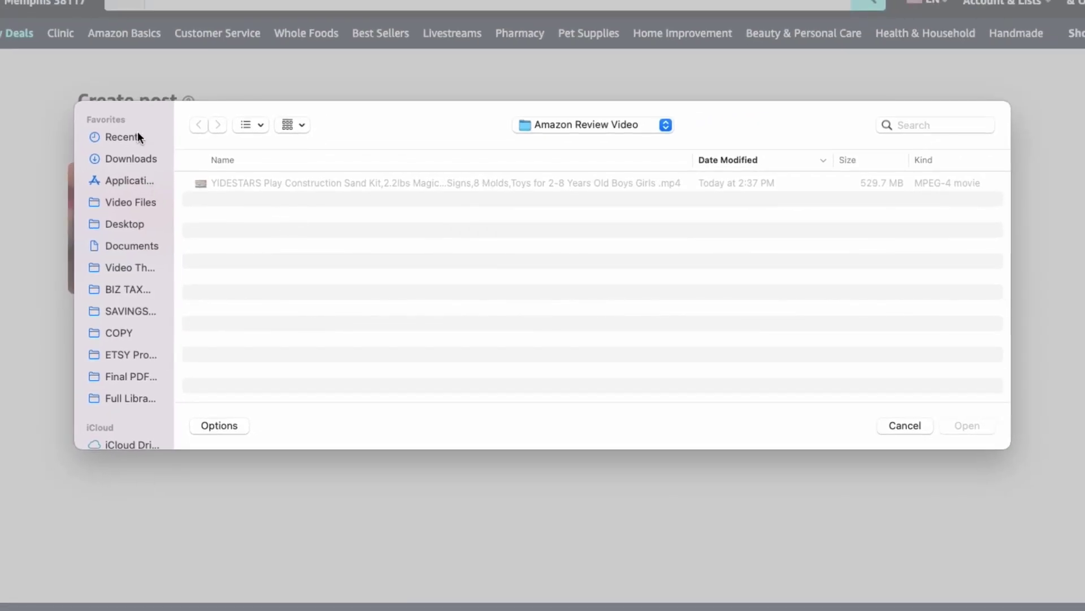
click(137, 137)
click(256, 181)
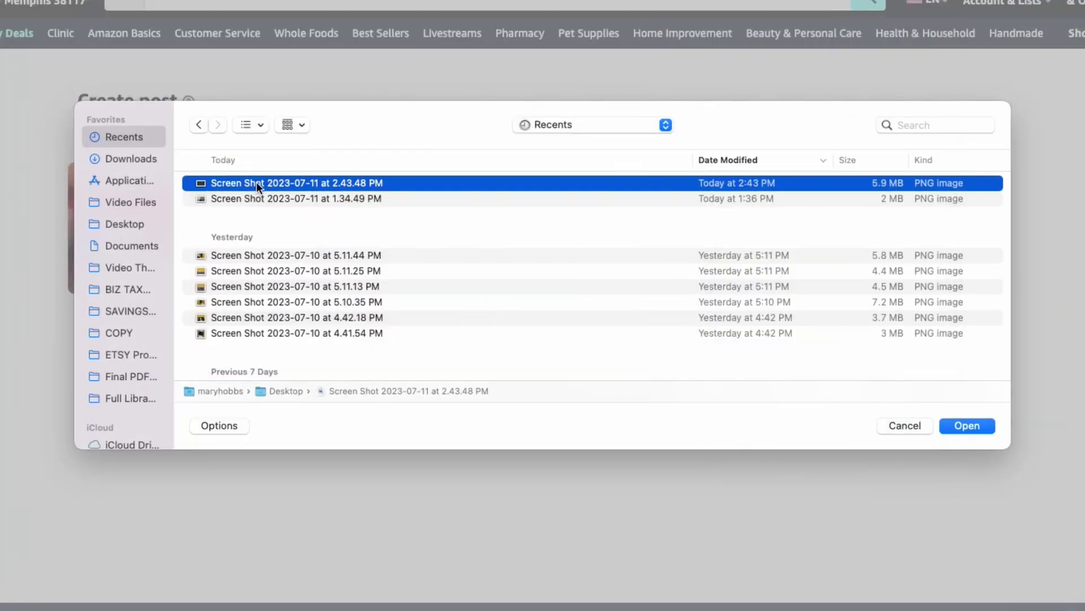
double_click(256, 181)
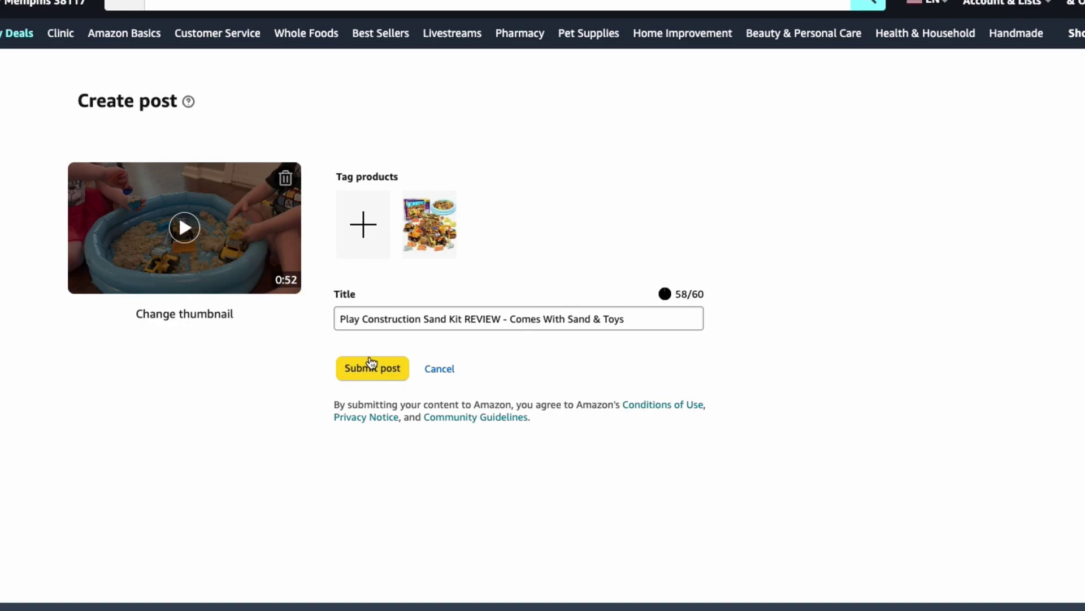
Submit the sand kit video post and highlight the Video submitted banner's publishing-time message.
mouse_move(412, 233)
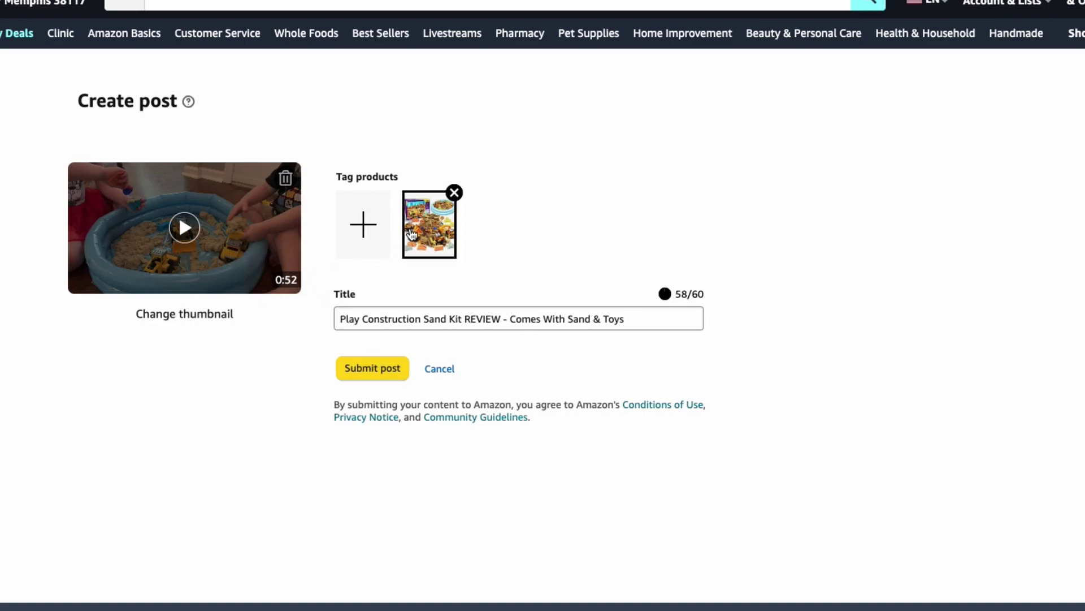
click(373, 370)
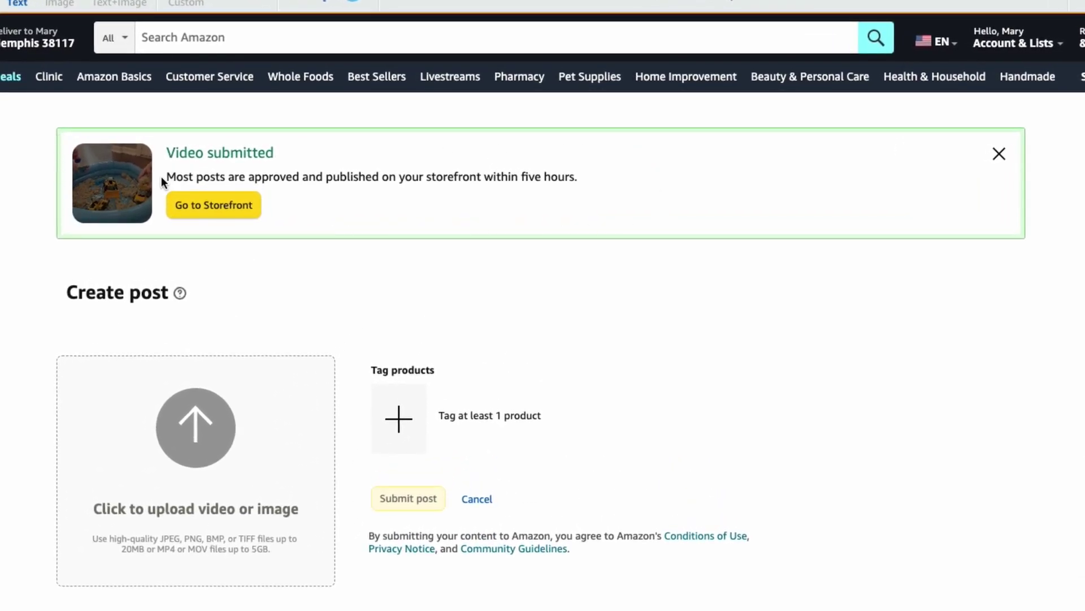
drag(165, 176, 594, 172)
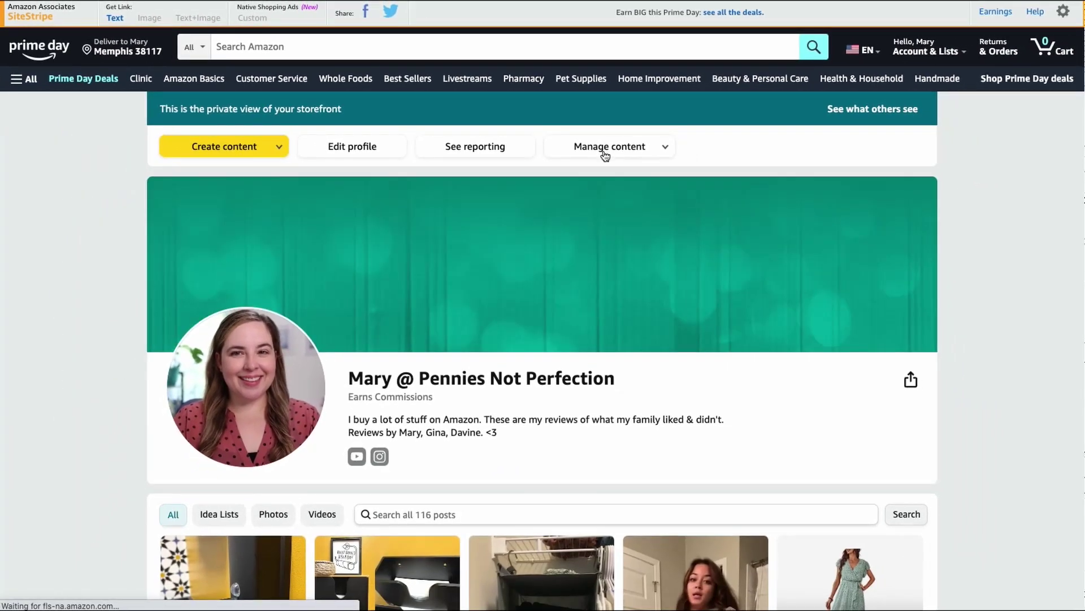
Open Manage content and check the Play Construction Sand Kit REVIEW video's Processing status.
click(609, 146)
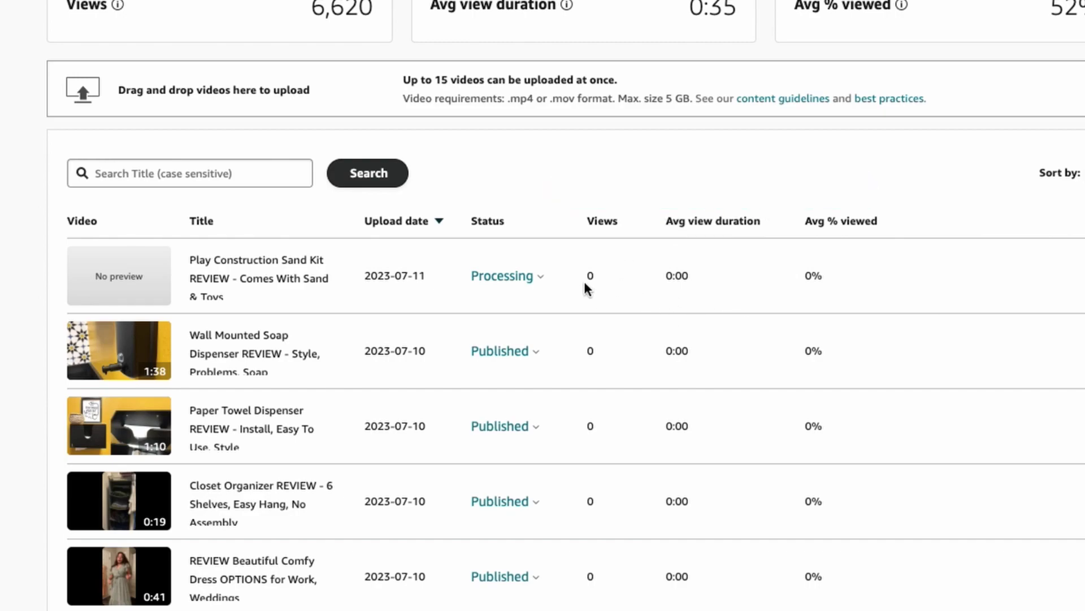
click(537, 281)
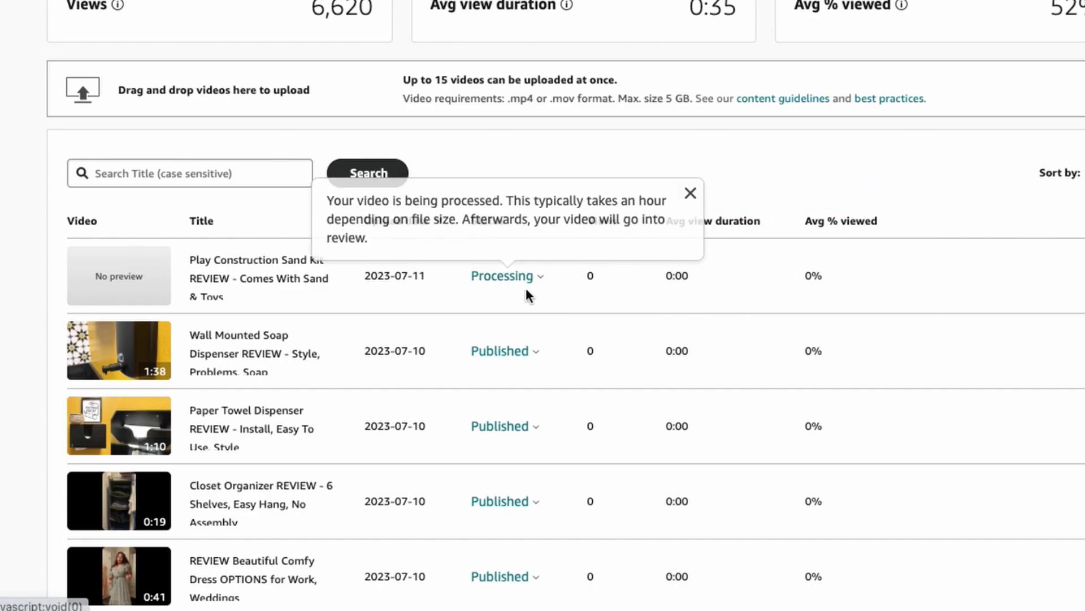
click(509, 294)
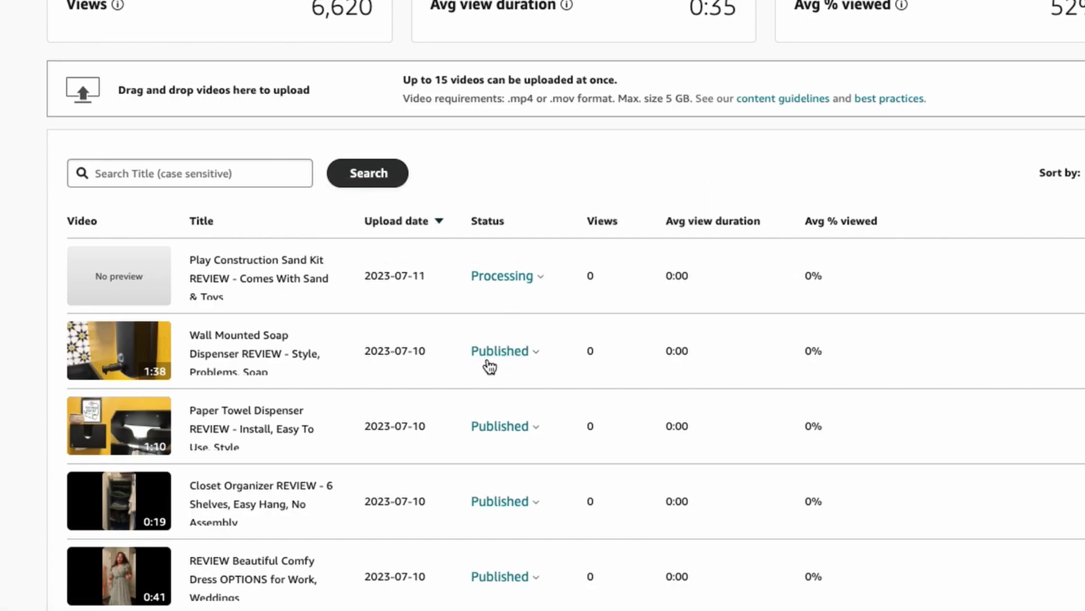